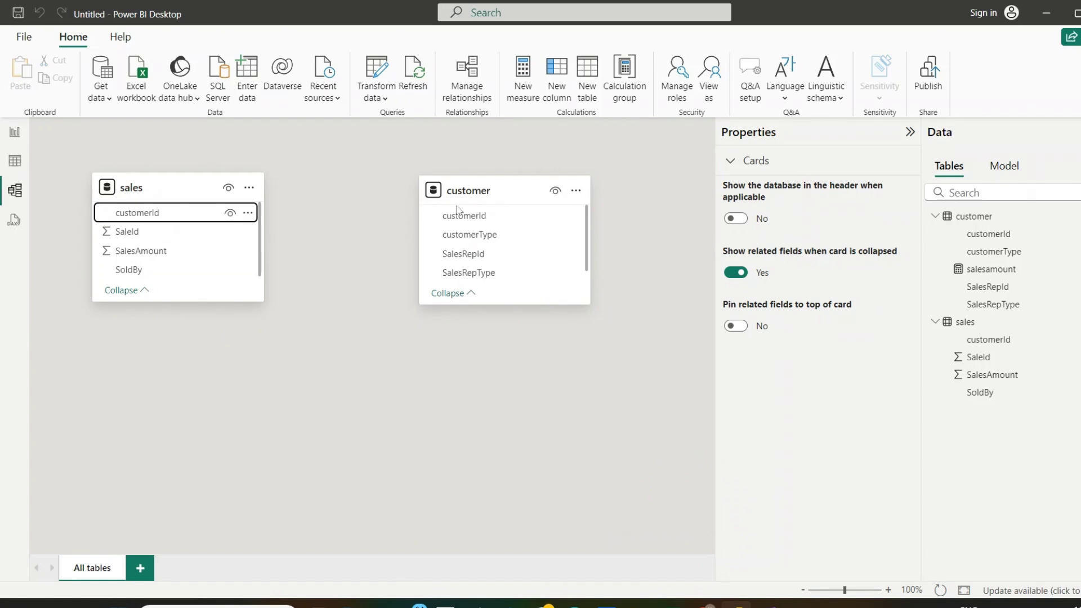
# Step: Inspect the sales and customer table data, including the SoldBy column, then return to the model
pyautogui.click(13, 163)
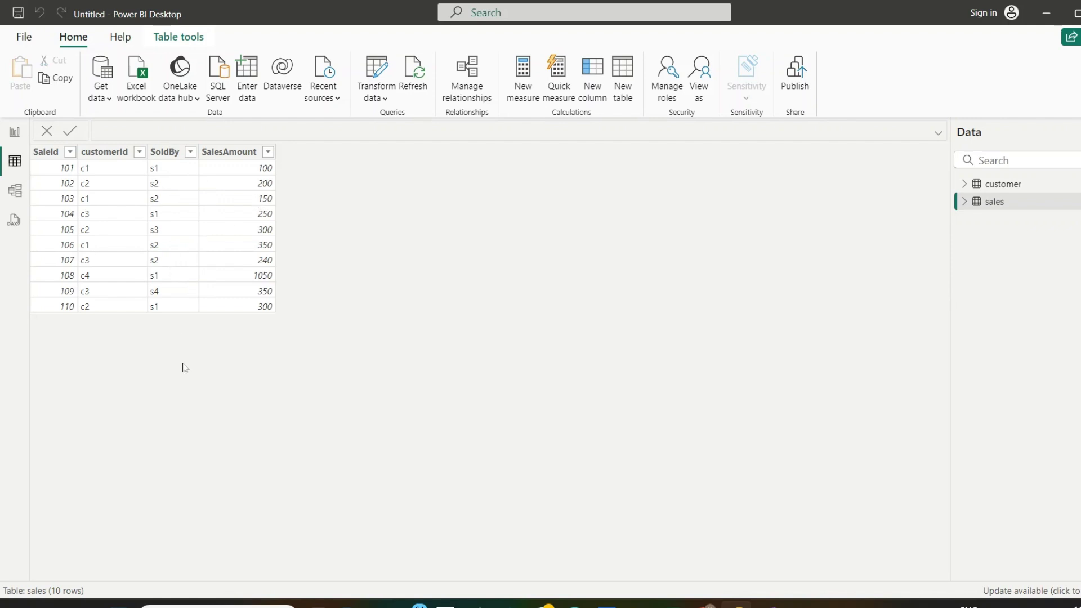
pyautogui.click(183, 152)
pyautogui.click(1005, 187)
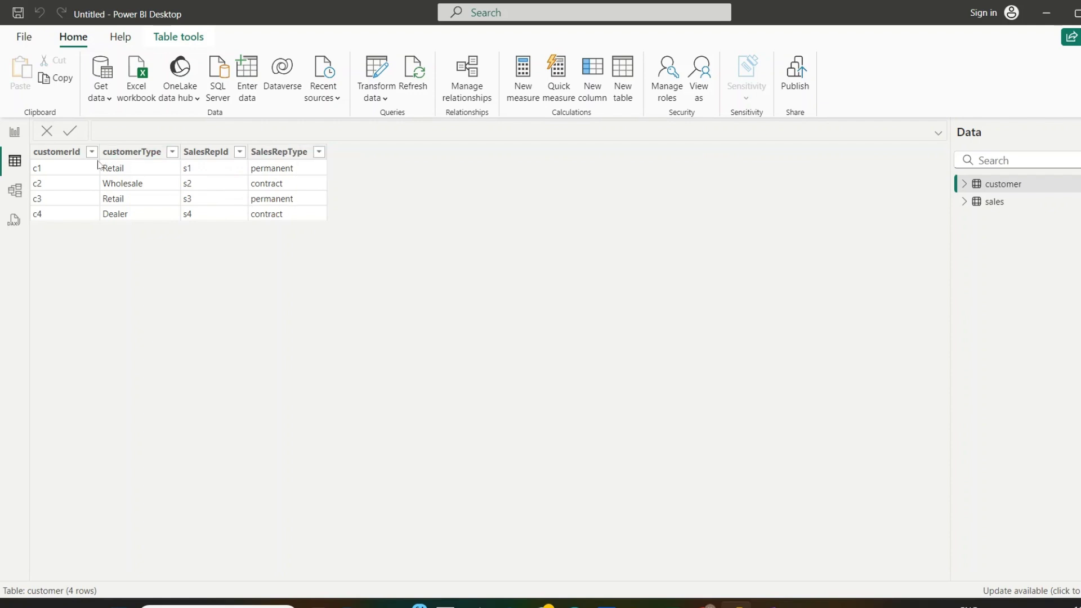
pyautogui.click(18, 194)
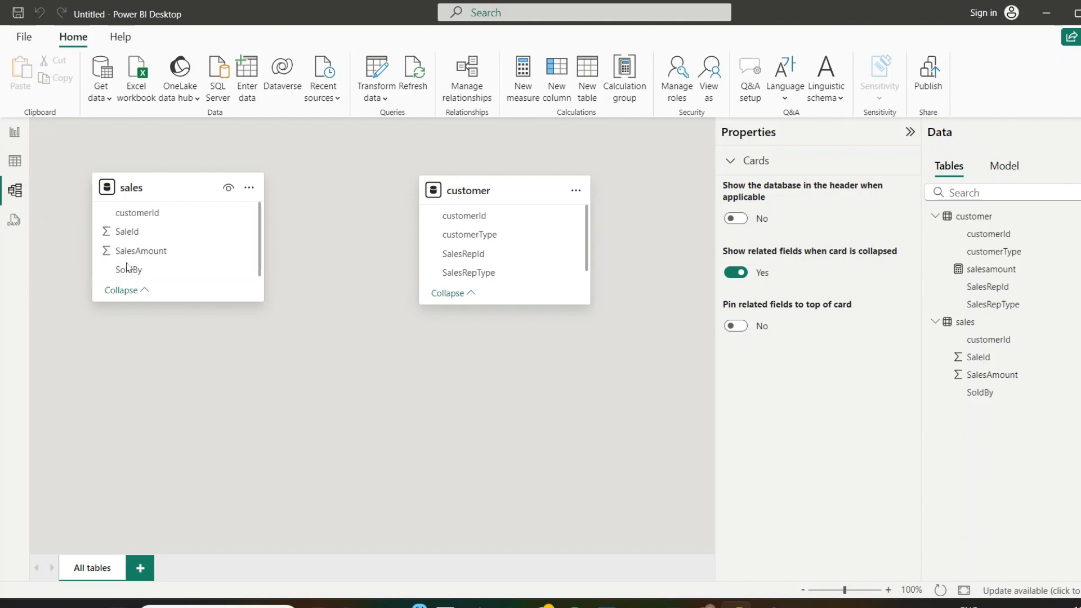
# Step: Link sales customerId to customer customerId as an active many-to-one relationship, then start SalesRepId–SoldBy
pyautogui.click(135, 216)
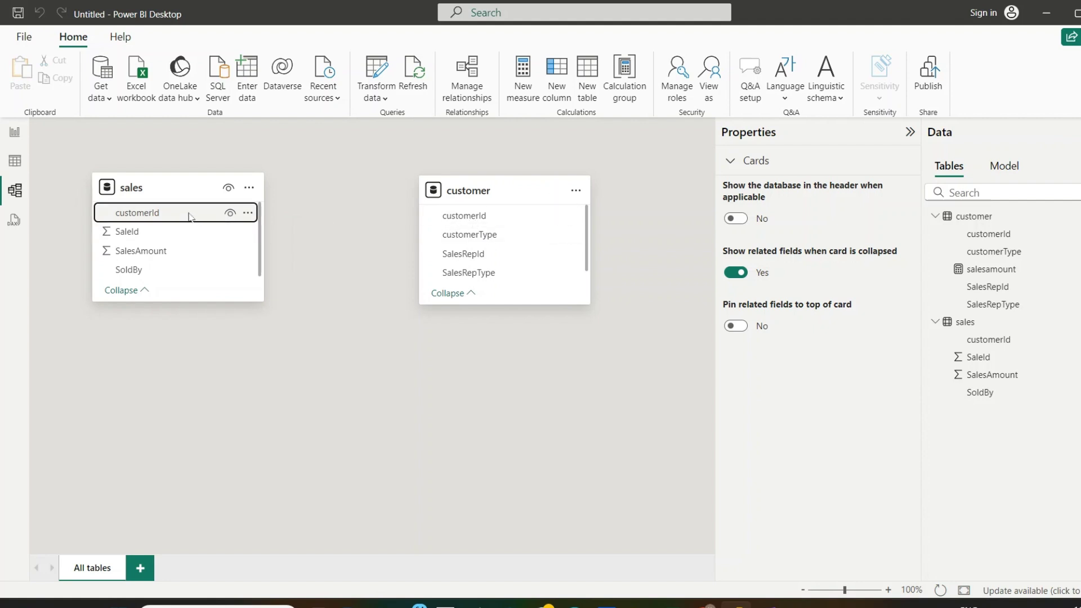
pyautogui.moveTo(190, 217); pyautogui.dragTo(471, 221)
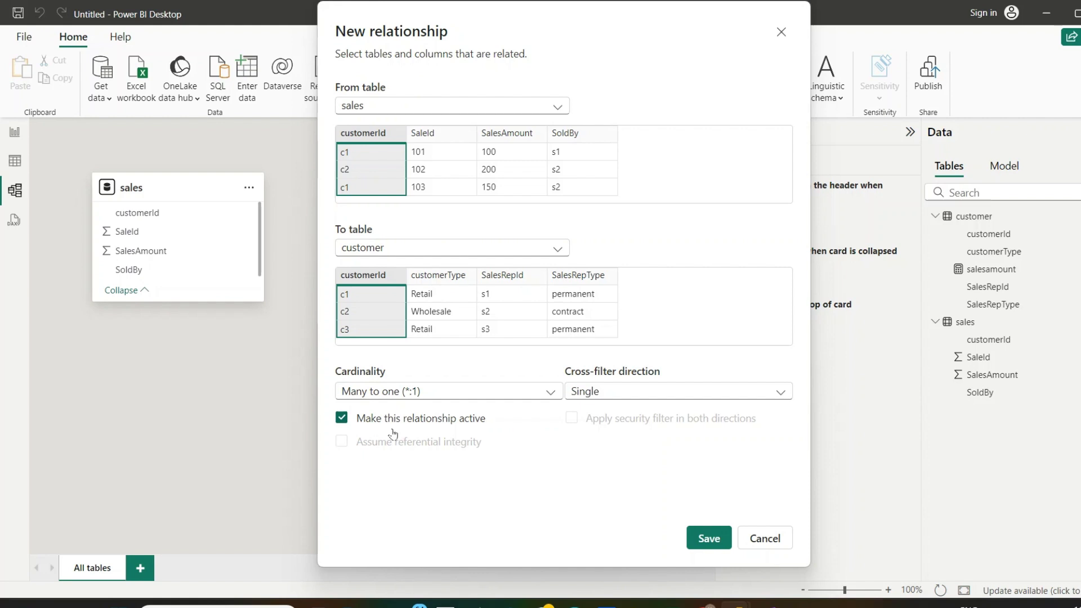
pyautogui.click(698, 537)
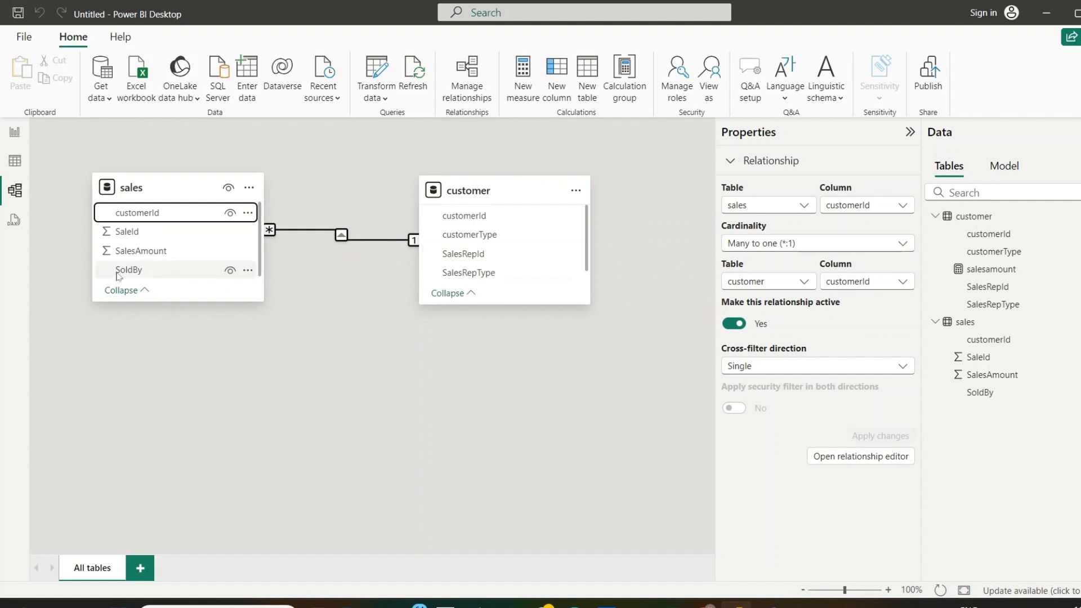
pyautogui.moveTo(476, 254); pyautogui.dragTo(211, 278)
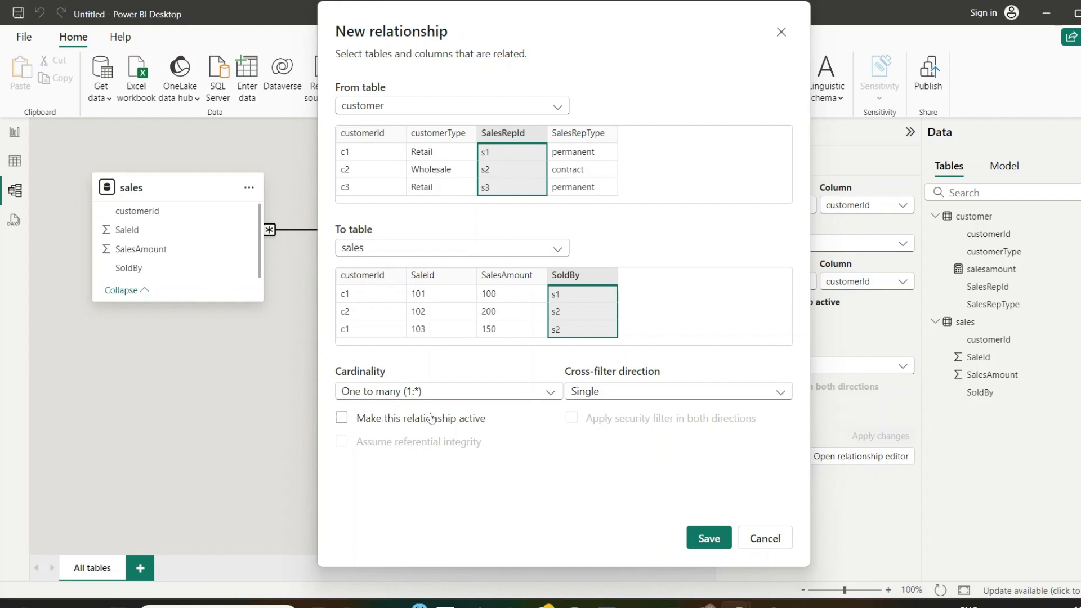
# Step: Save the customer SalesRepId to sales SoldBy relationship as inactive, then go to the report canvas
pyautogui.click(393, 423)
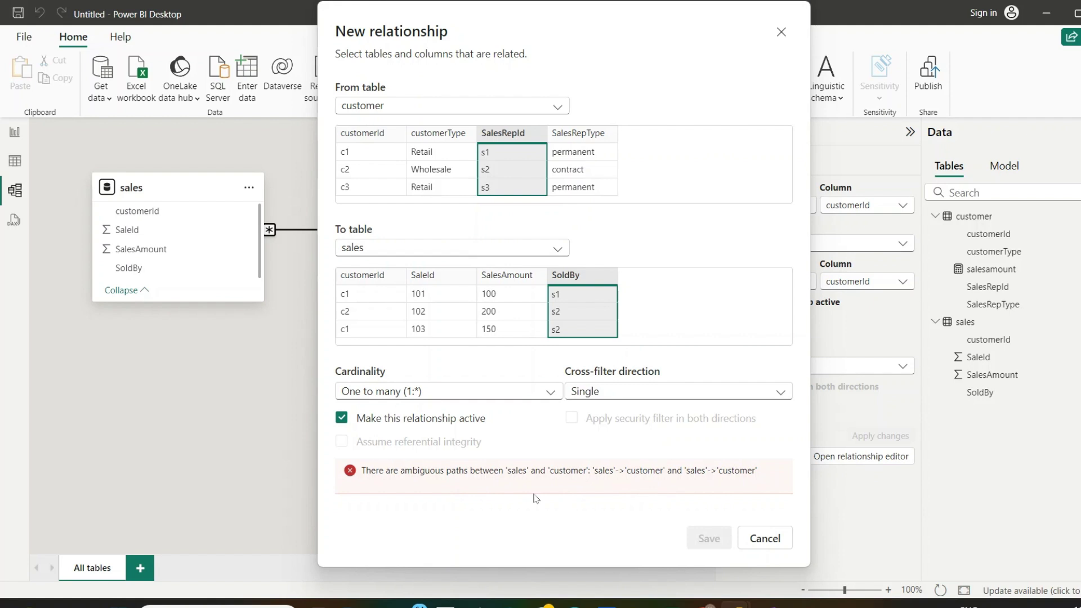
pyautogui.click(342, 418)
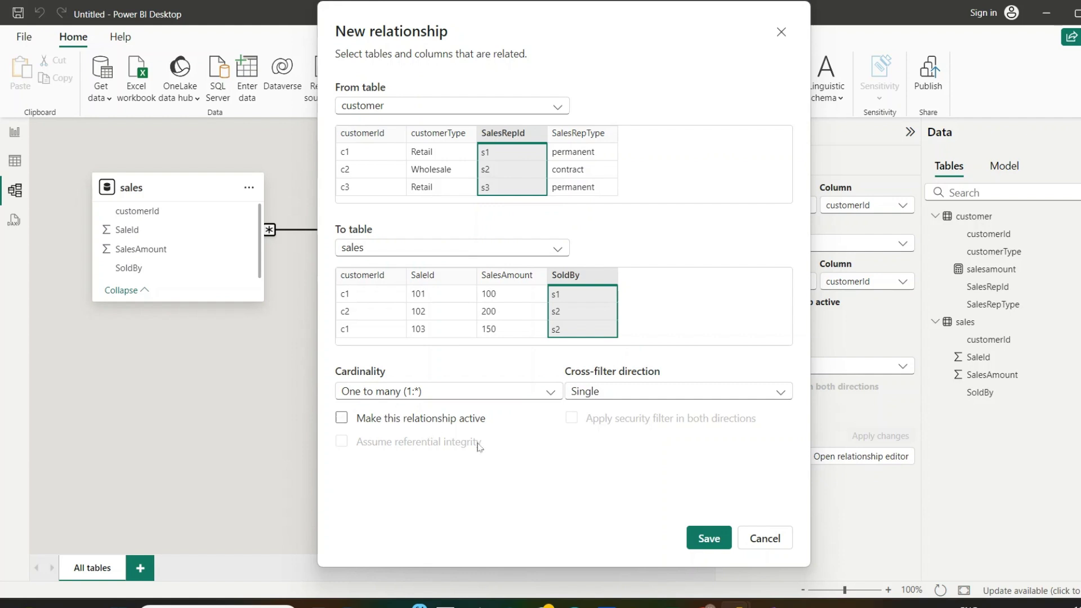
pyautogui.click(699, 538)
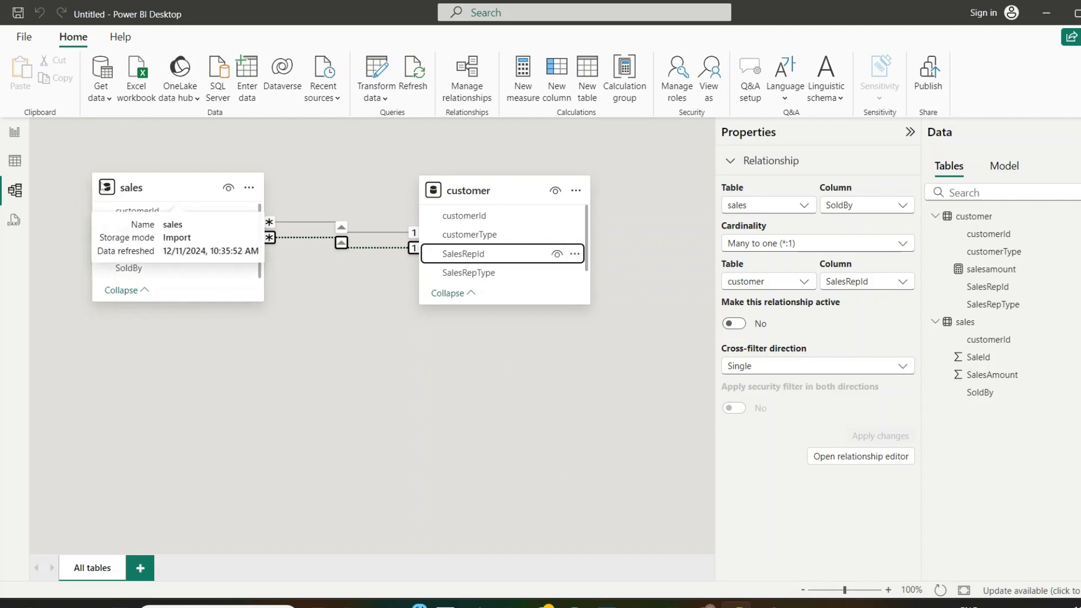
pyautogui.click(15, 132)
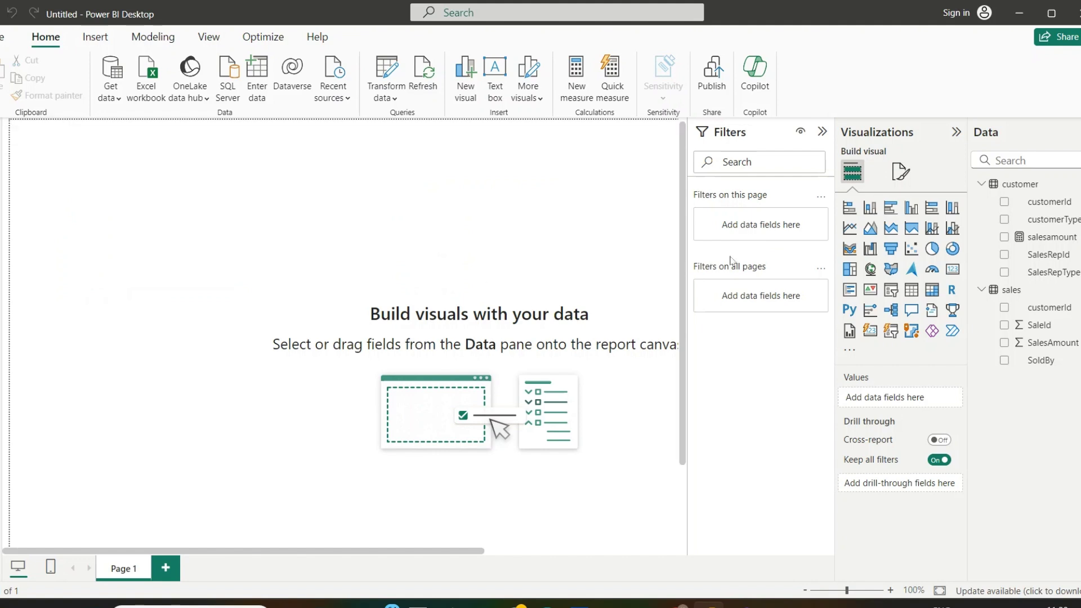
# Step: Build a widened table of Sum of SalesAmount by customerType: Dealer 1050, Retail 1440, Wholesale 800
pyautogui.click(910, 290)
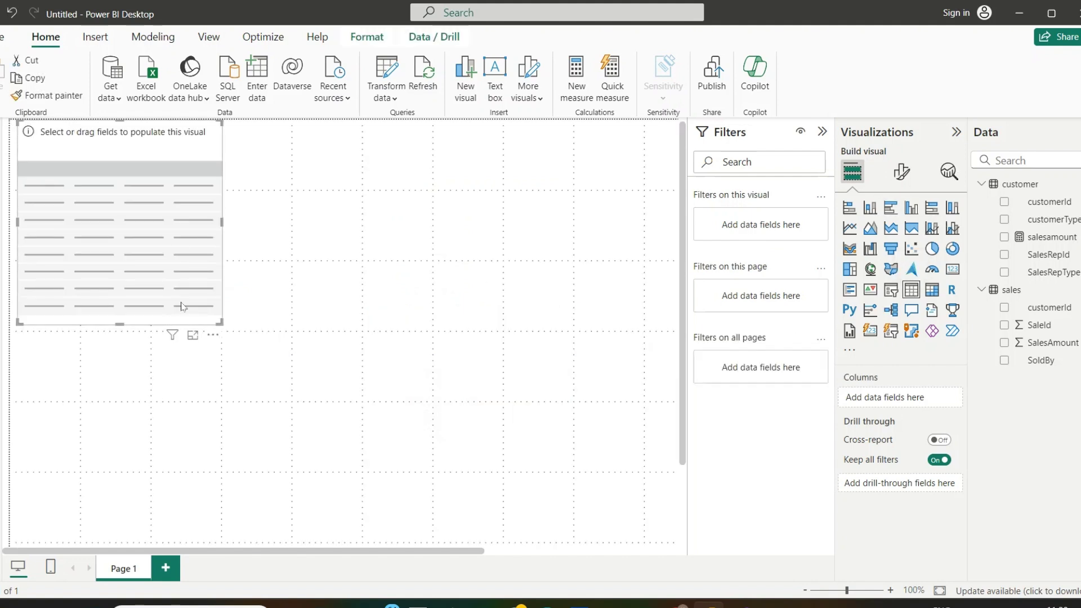
pyautogui.click(1004, 202)
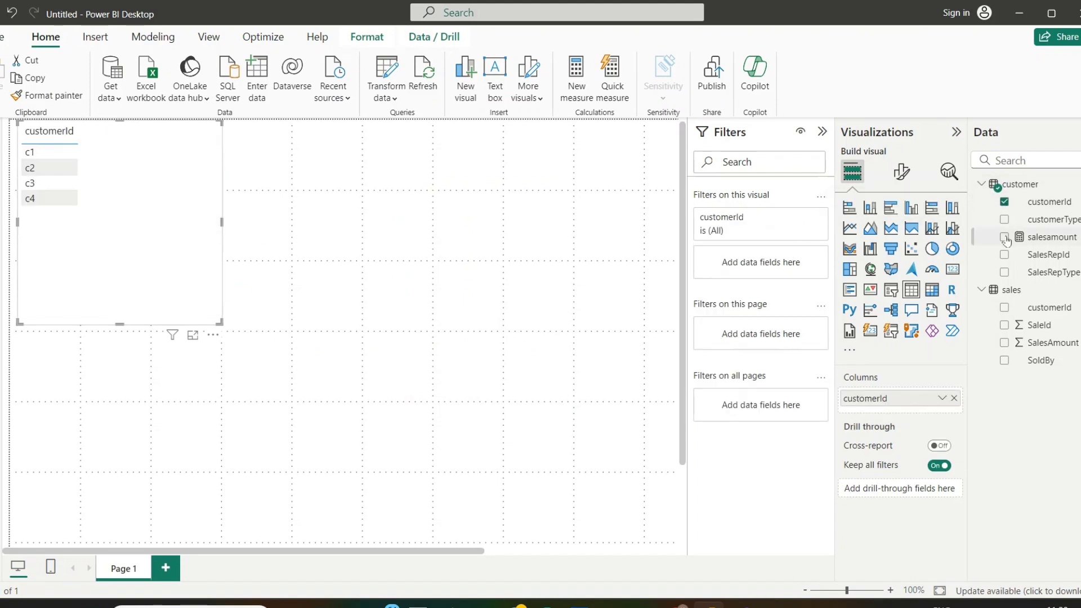
pyautogui.click(1004, 220)
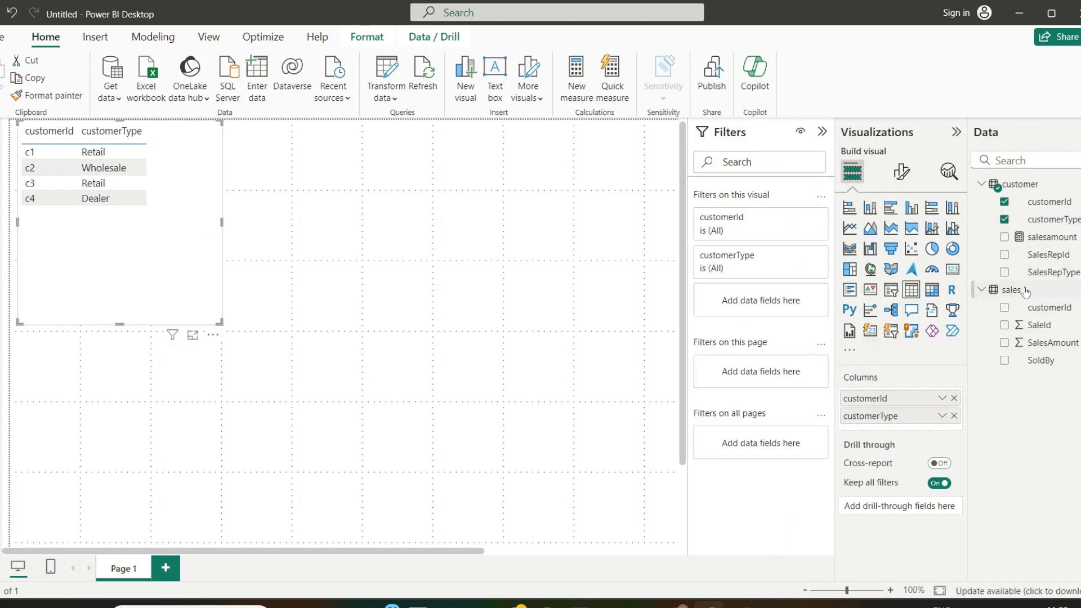
pyautogui.click(1004, 343)
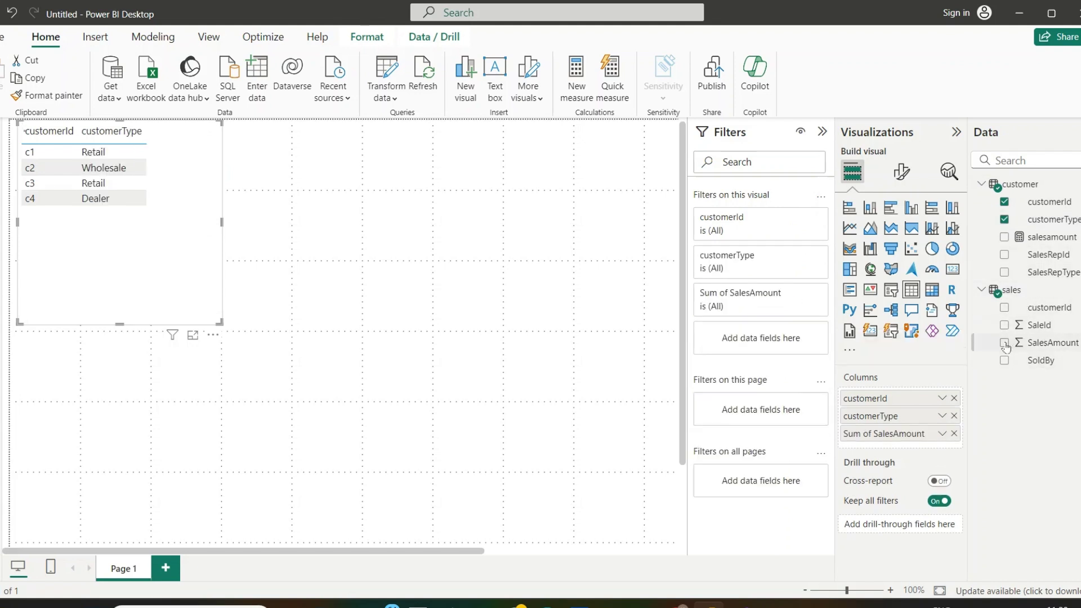
pyautogui.moveTo(222, 223); pyautogui.dragTo(296, 232)
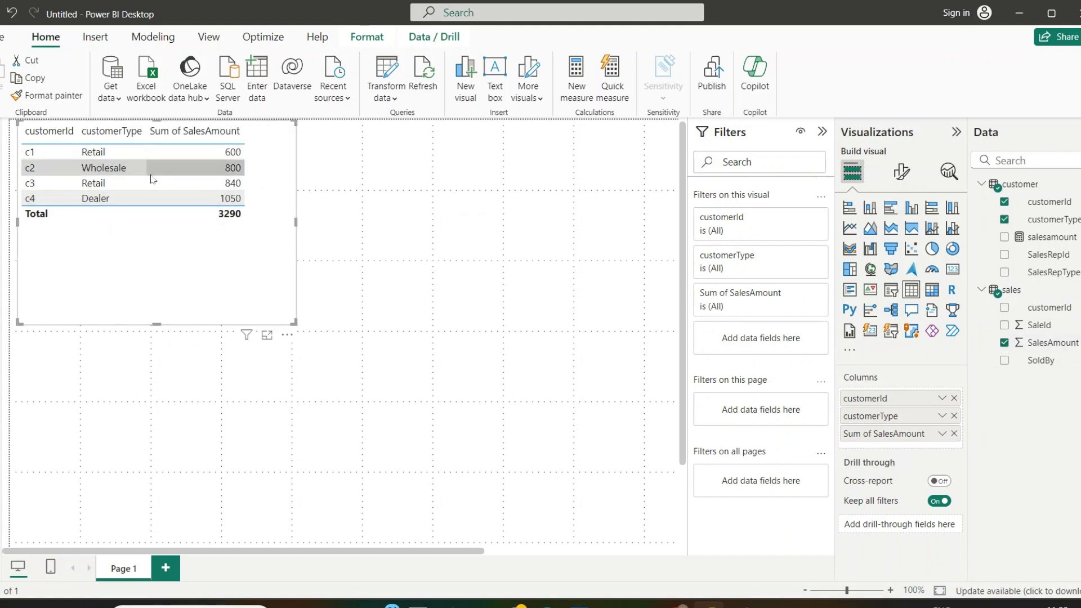
pyautogui.click(954, 398)
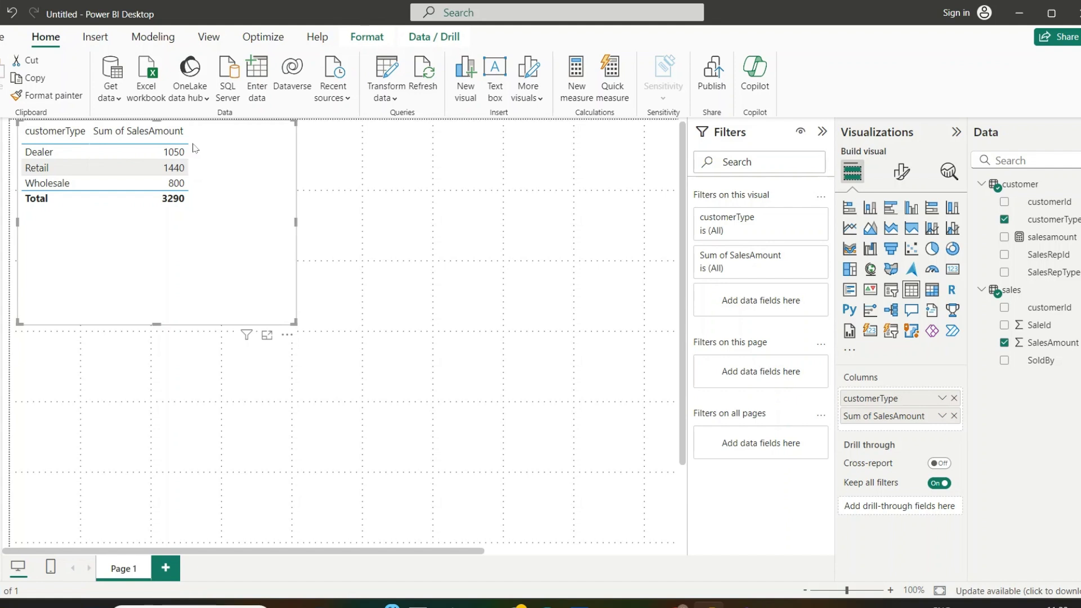
pyautogui.click(462, 212)
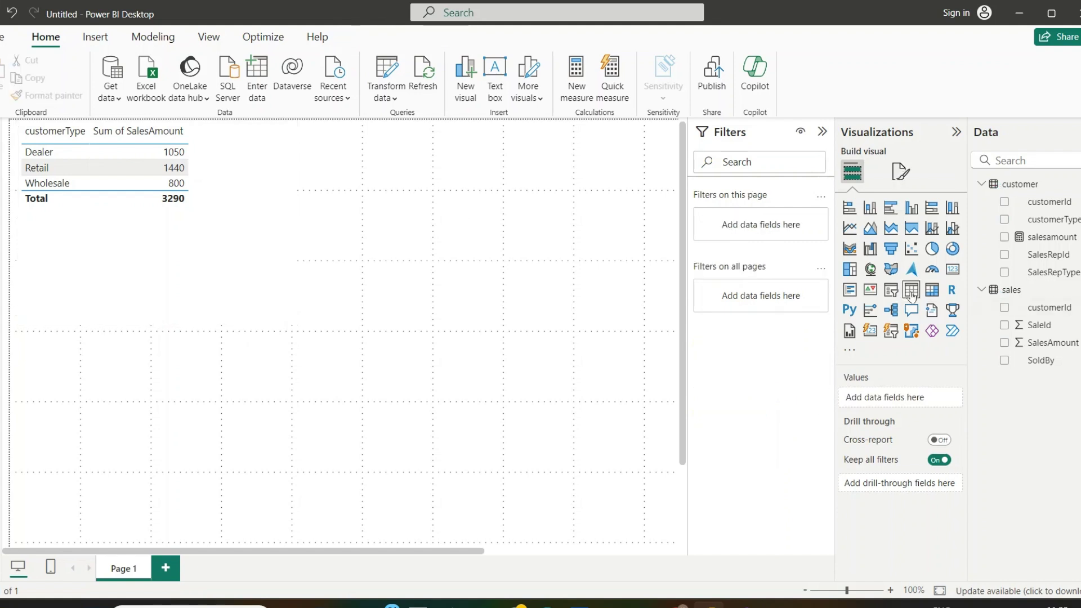
# Step: Place a second table at top middle with SalesRepType and Sum of SalesAmount (contract 1850, permanent 1440)
pyautogui.click(912, 290)
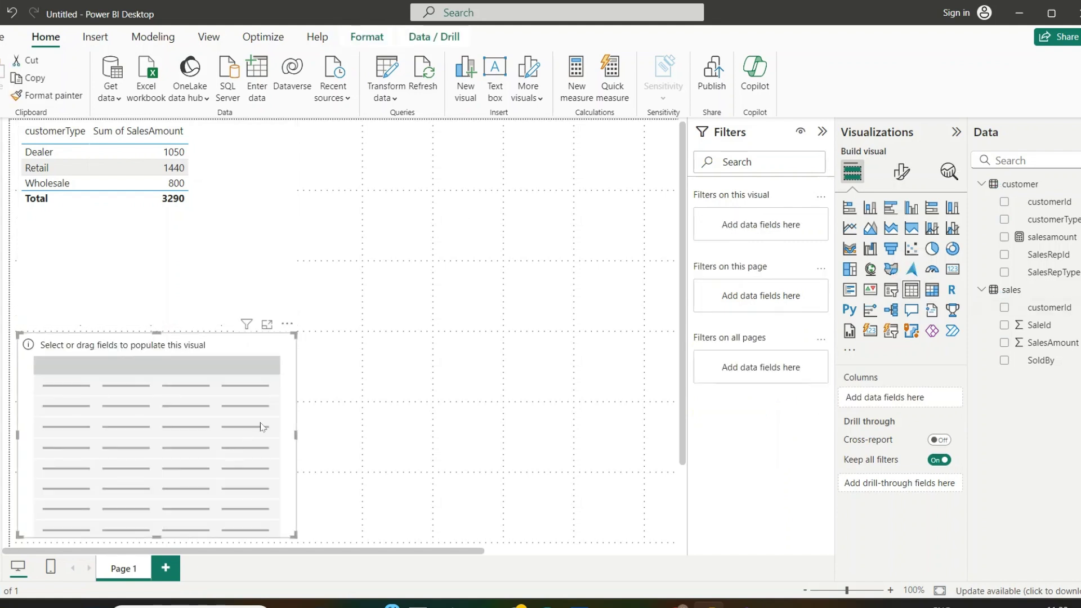
pyautogui.moveTo(261, 427); pyautogui.dragTo(575, 219)
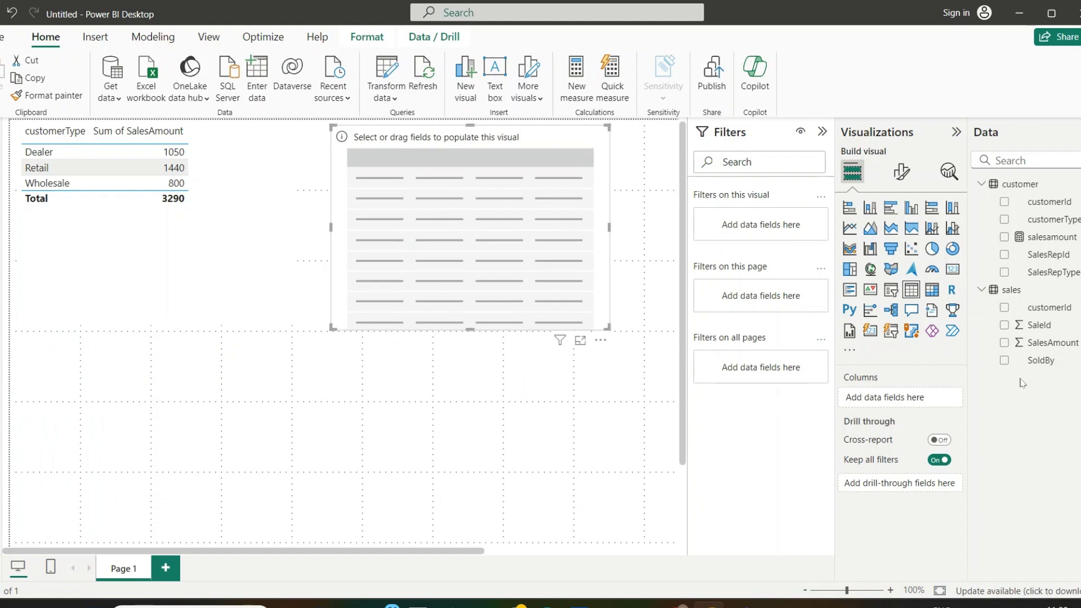
pyautogui.click(1004, 273)
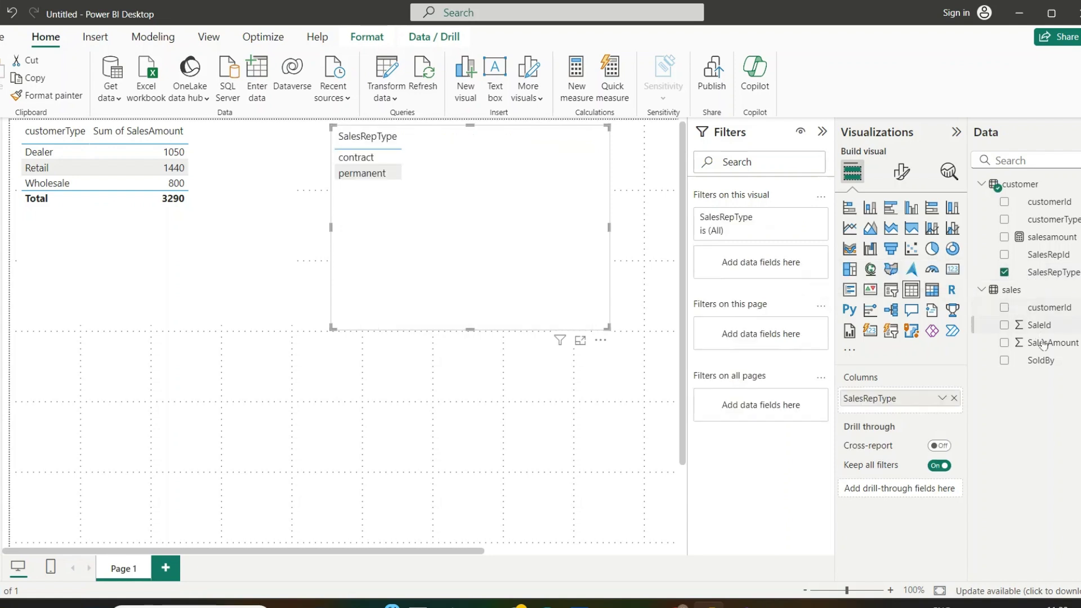
pyautogui.moveTo(1045, 347); pyautogui.dragTo(934, 416)
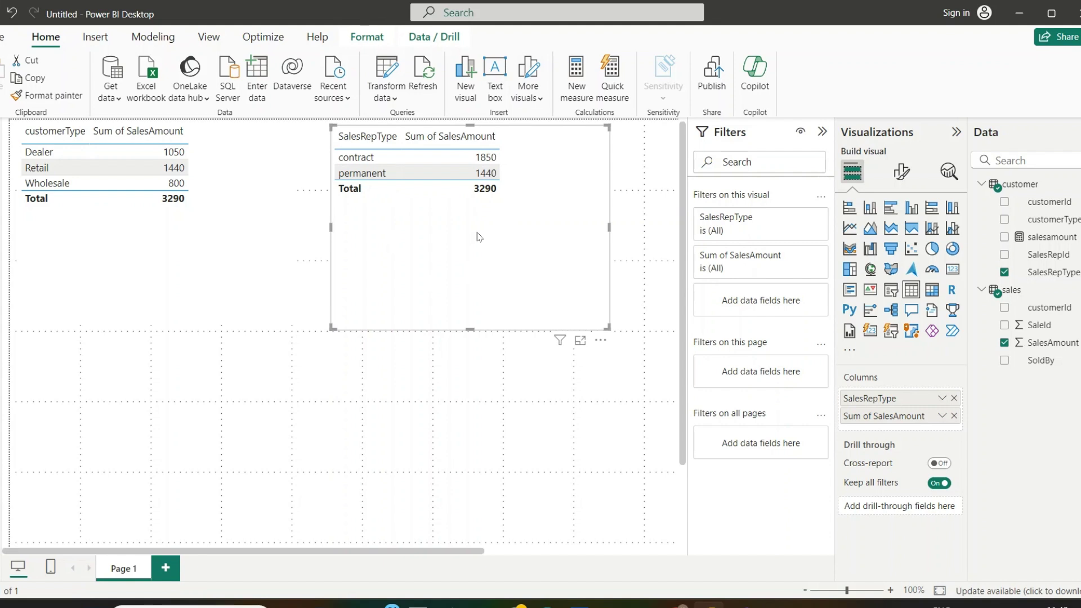
# Step: Show the salesamount measure's formula and highlight USERELATIONSHIP(sales[SoldBy],customer[SalesRepId])
pyautogui.click(1044, 238)
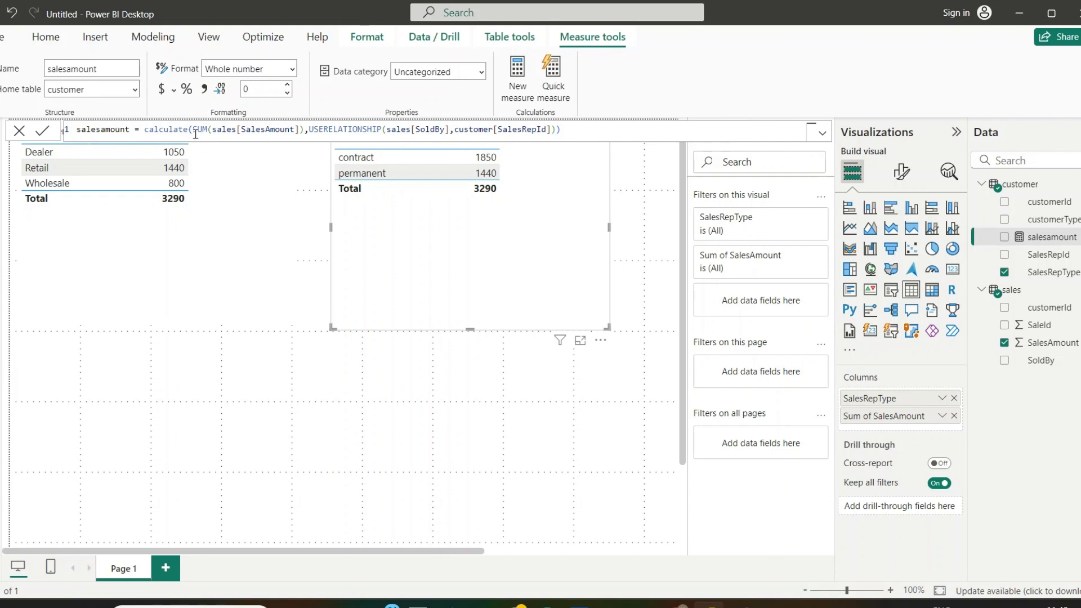
pyautogui.click(313, 129)
pyautogui.moveTo(313, 129); pyautogui.dragTo(383, 127)
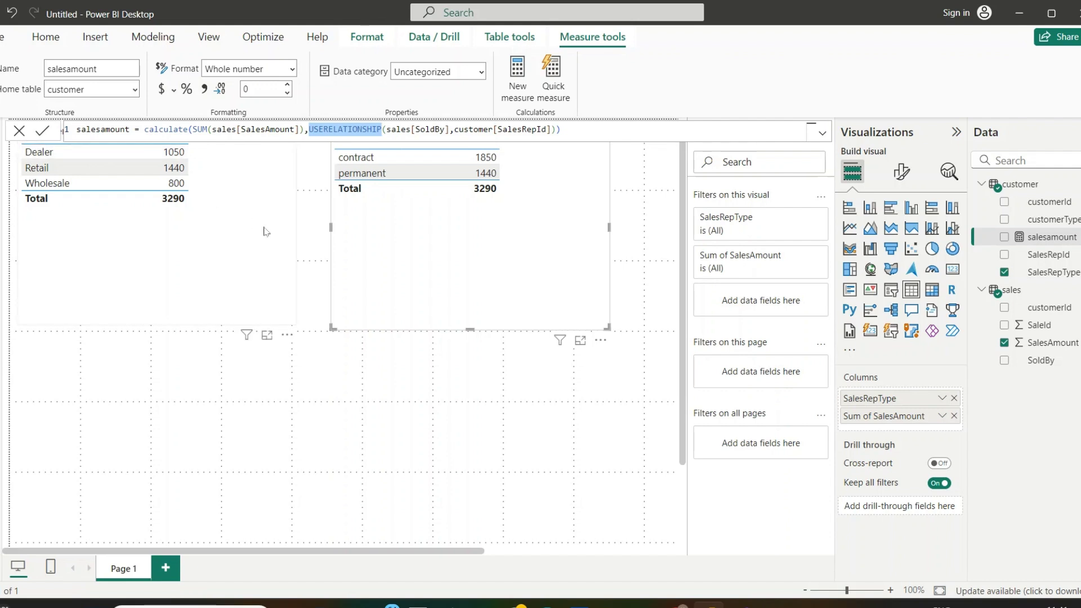
# Step: Add salesamount to the SalesRepType table (1290, 2000), then launch Transform data for Power Query
pyautogui.click(424, 251)
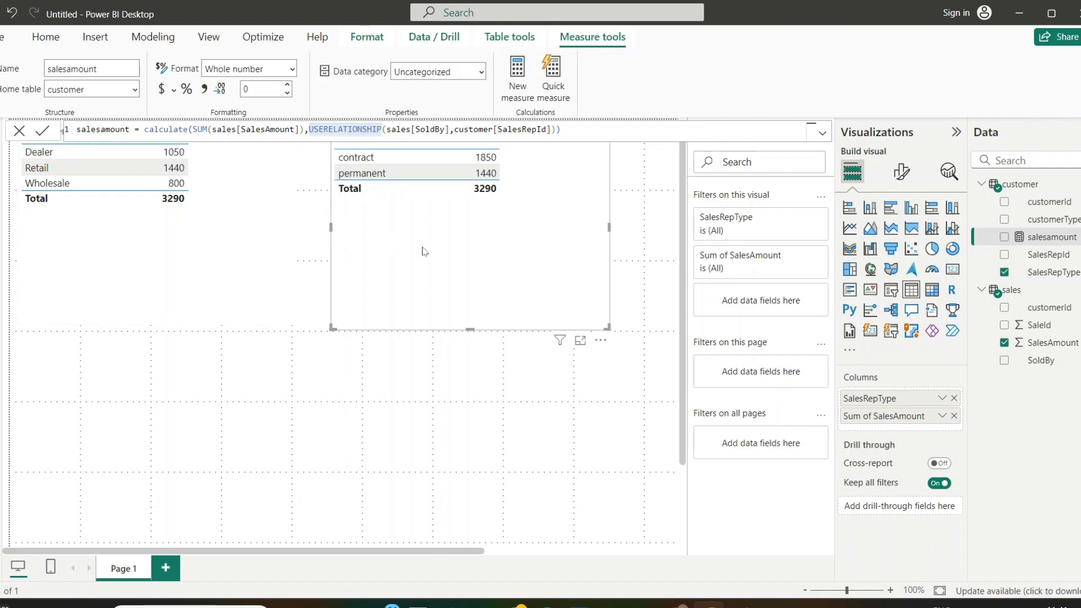
pyautogui.click(1006, 238)
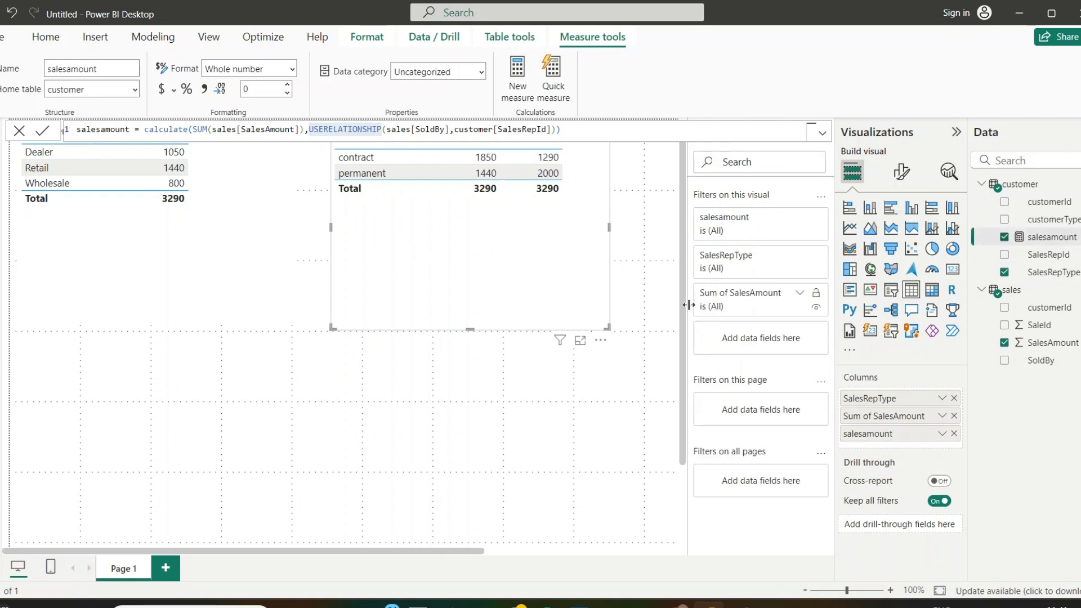
pyautogui.click(440, 219)
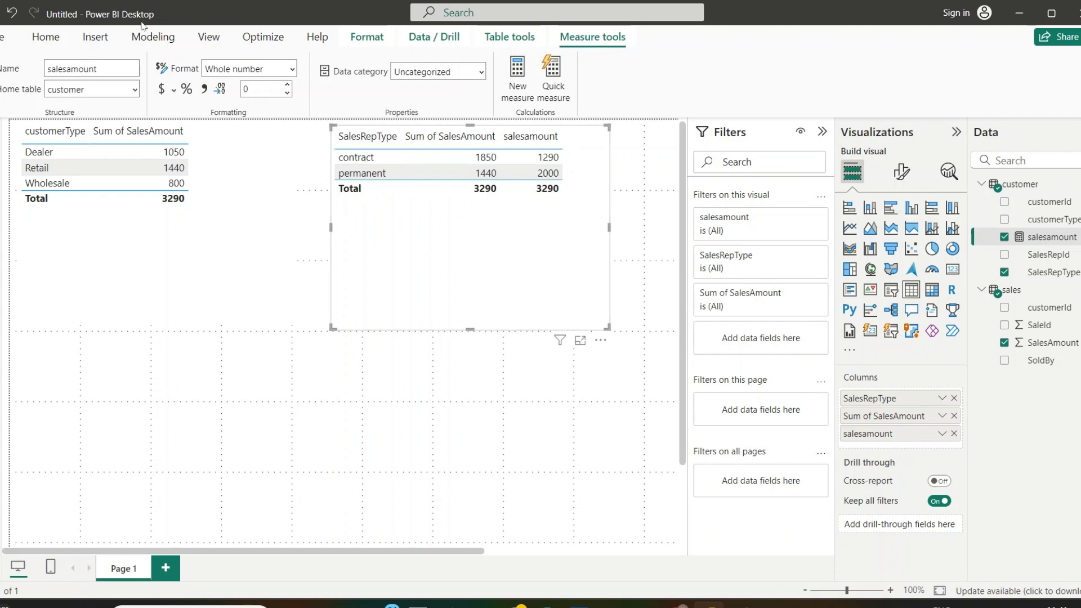
pyautogui.click(46, 40)
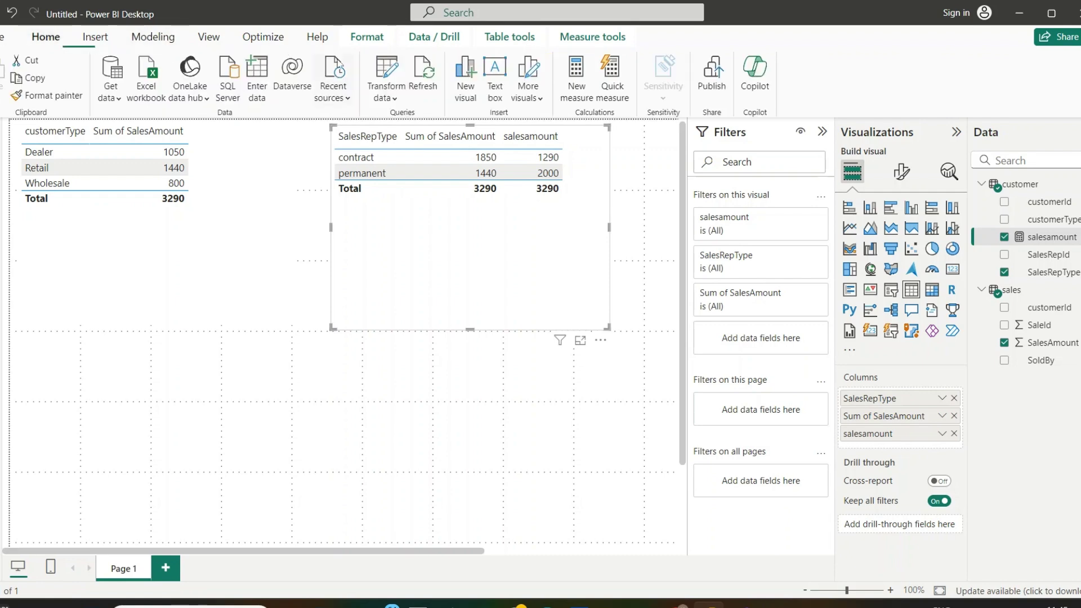
pyautogui.click(387, 66)
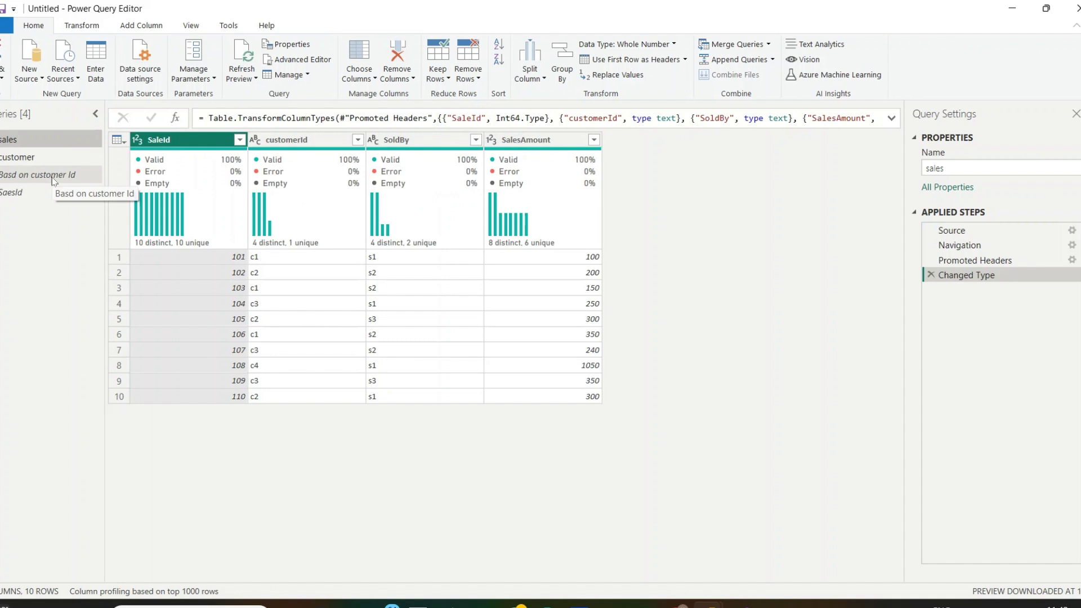
# Step: Open the Merge settings of the 'Basd on customer Id' query: sales inner-joined to customer
pyautogui.click(54, 179)
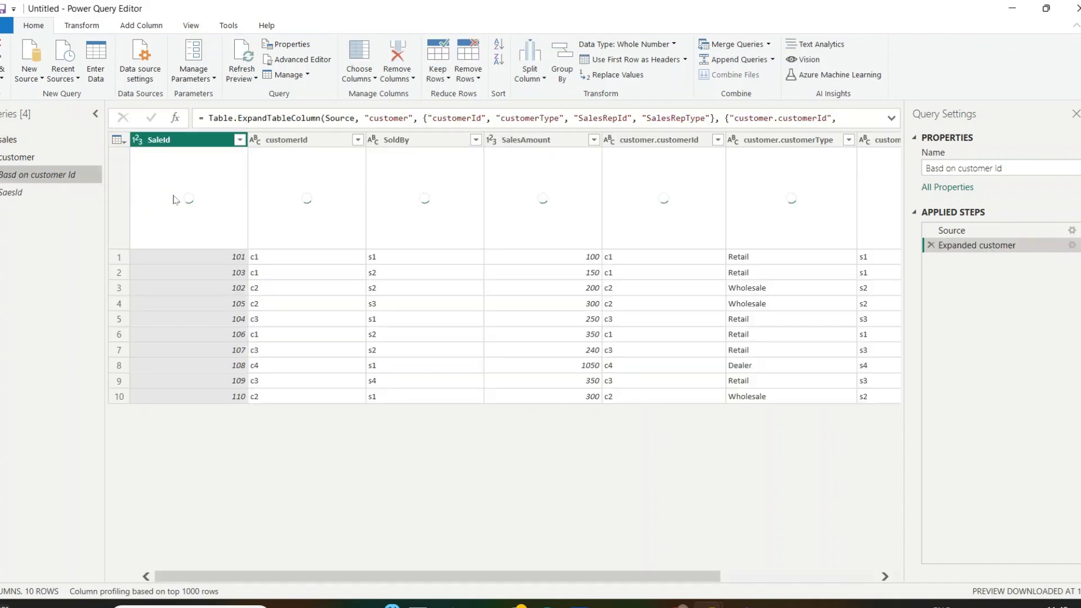
pyautogui.moveTo(176, 201)
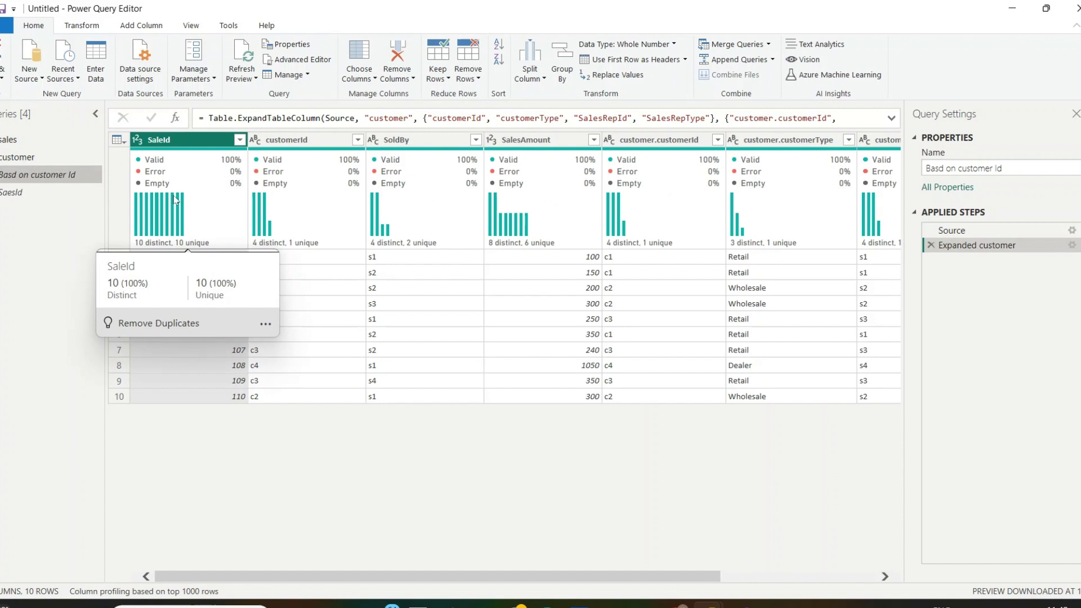
pyautogui.click(1071, 230)
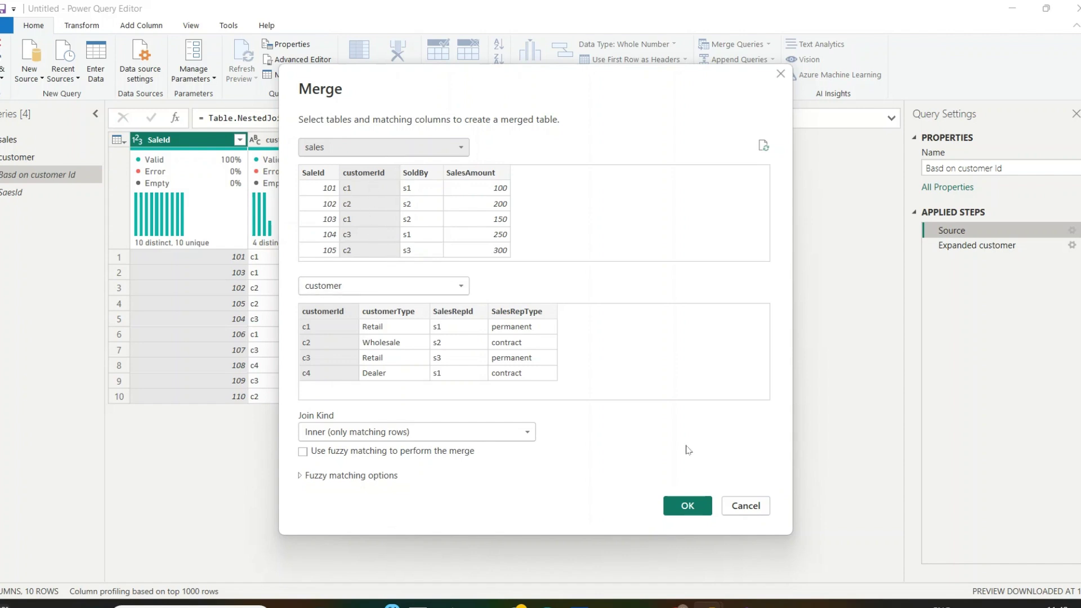
# Step: Close the Merge settings and scroll right to the expanded customerType, SalesRepId, SalesRepType columns
pyautogui.click(745, 506)
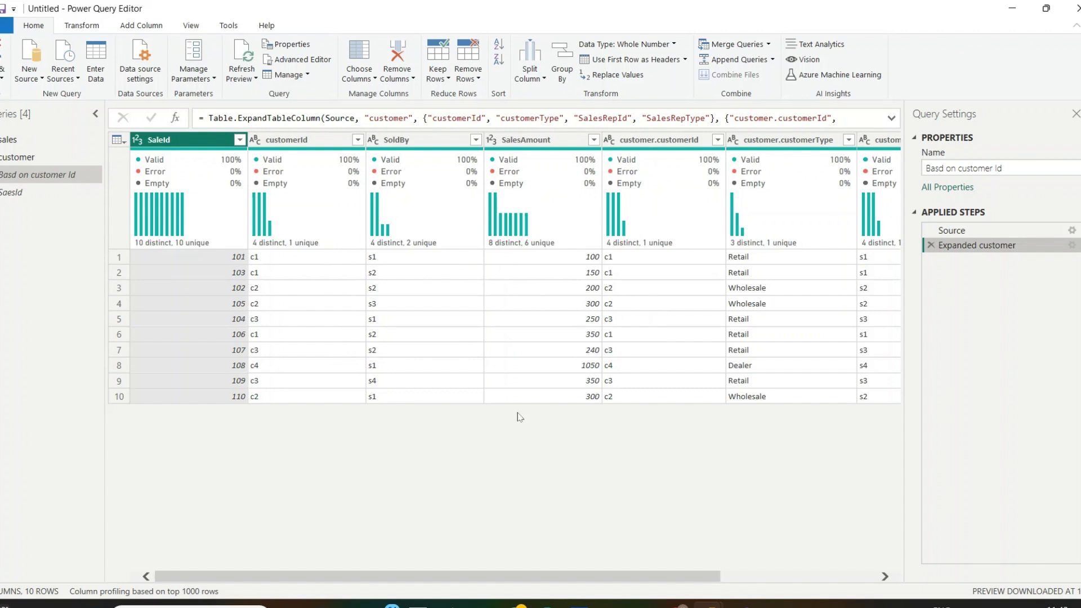
pyautogui.moveTo(610, 577); pyautogui.dragTo(779, 581)
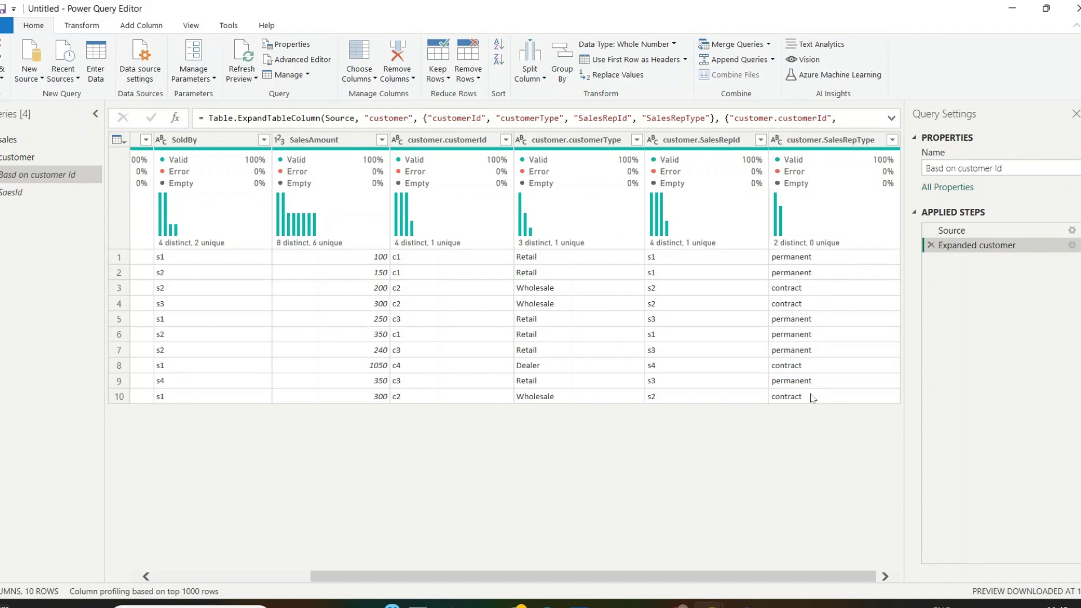
# Step: Review and confirm the SaesId query's left outer merge of customer with sales
pyautogui.click(25, 195)
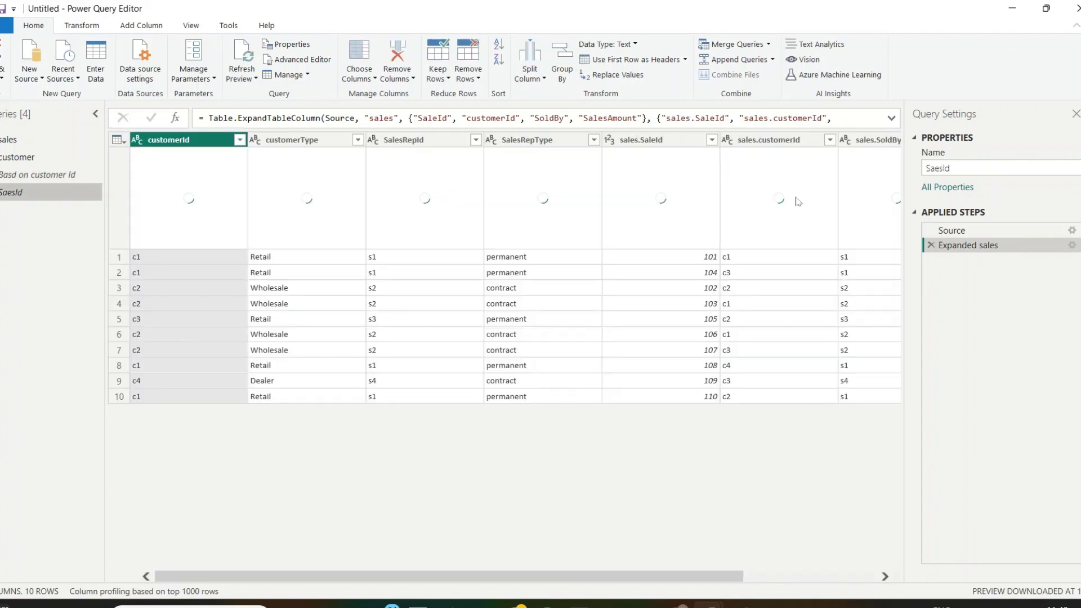
pyautogui.click(1073, 231)
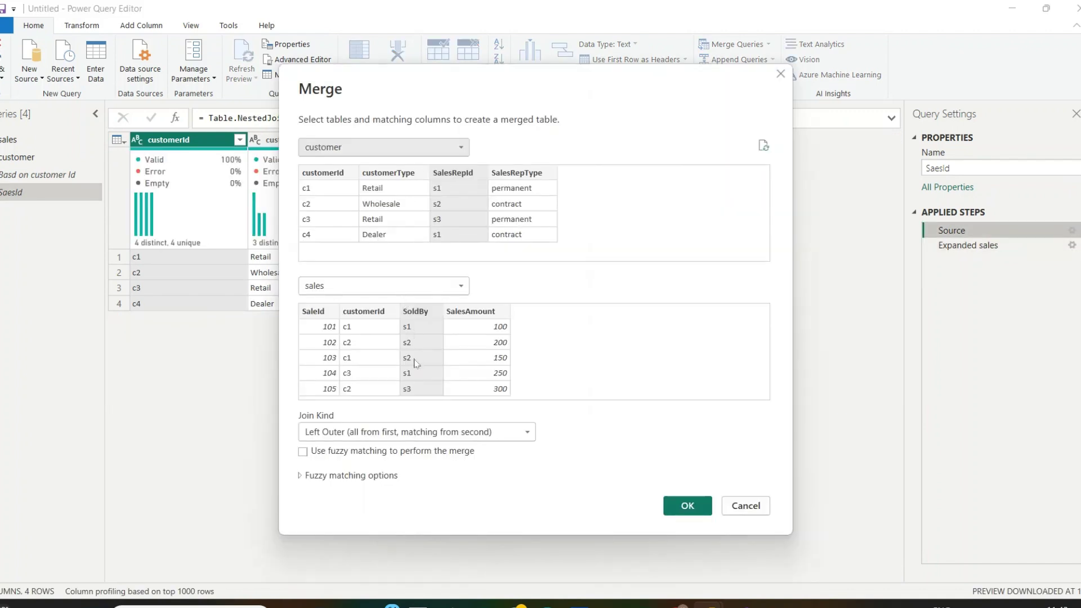
pyautogui.click(688, 507)
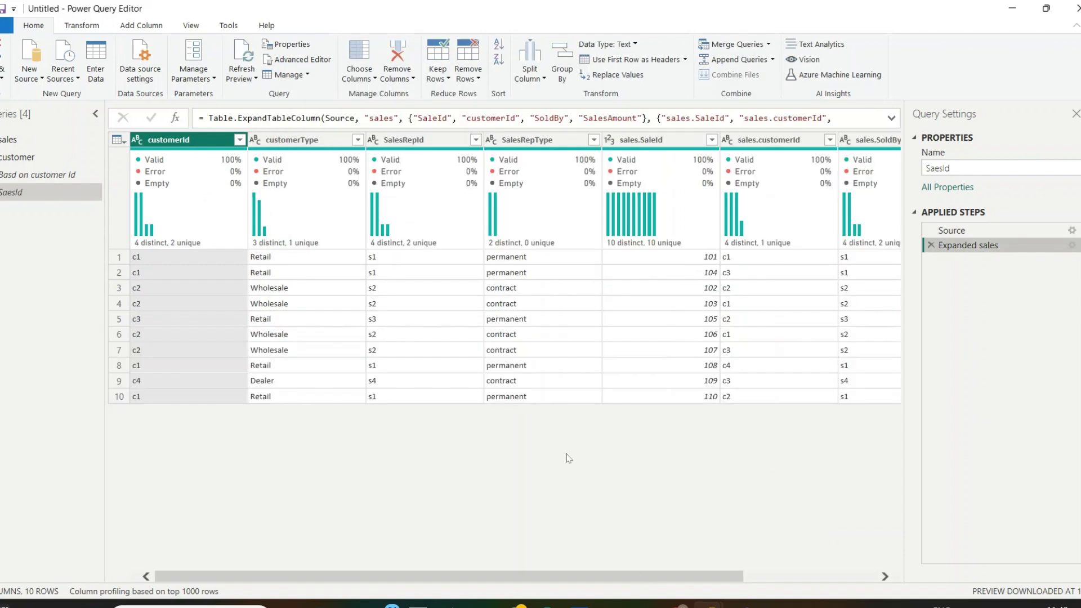